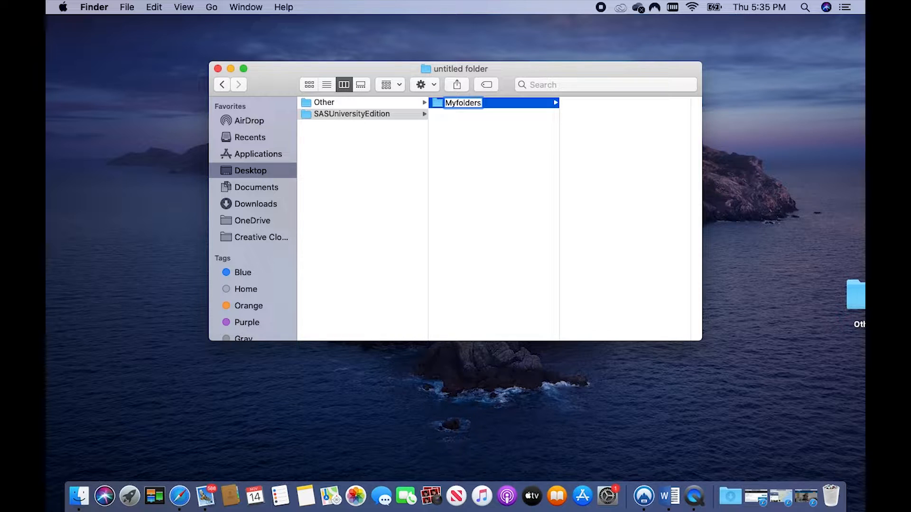
- Finish naming the new folder inside SASUniversityEdition Myfolders and close the Finder window
left_click(218, 69)
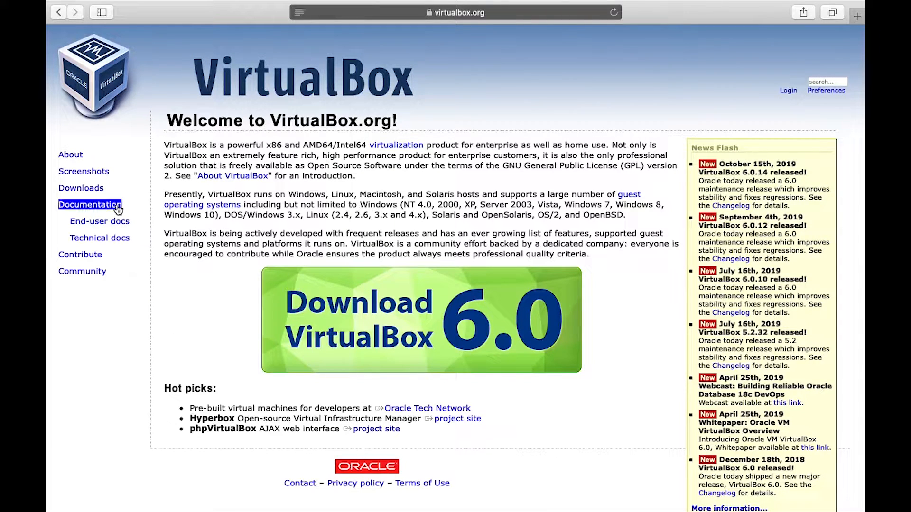
- Start downloading the VirtualBox 6.0.14 platform package for OS X hosts from virtualbox.org
left_click(94, 189)
left_click(246, 280)
left_click(230, 274)
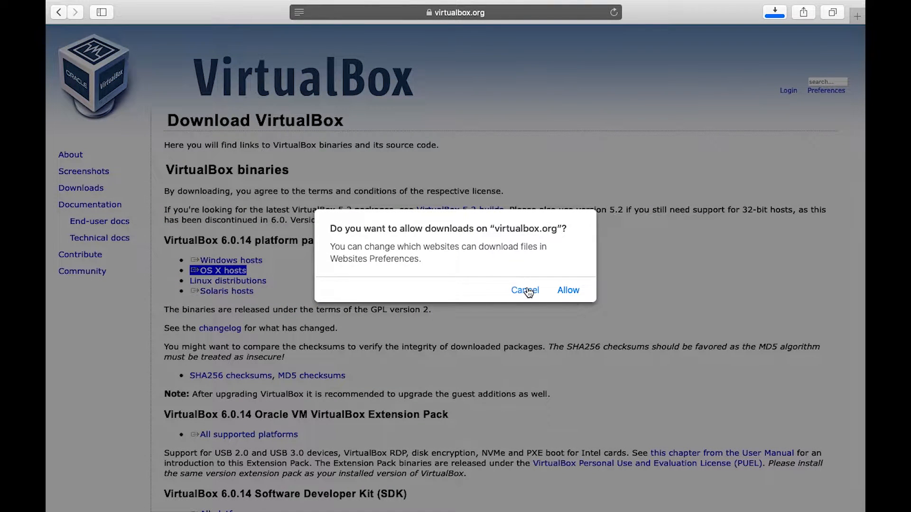
- Cancel the VirtualBox package download and clear it from the downloads list
left_click(528, 291)
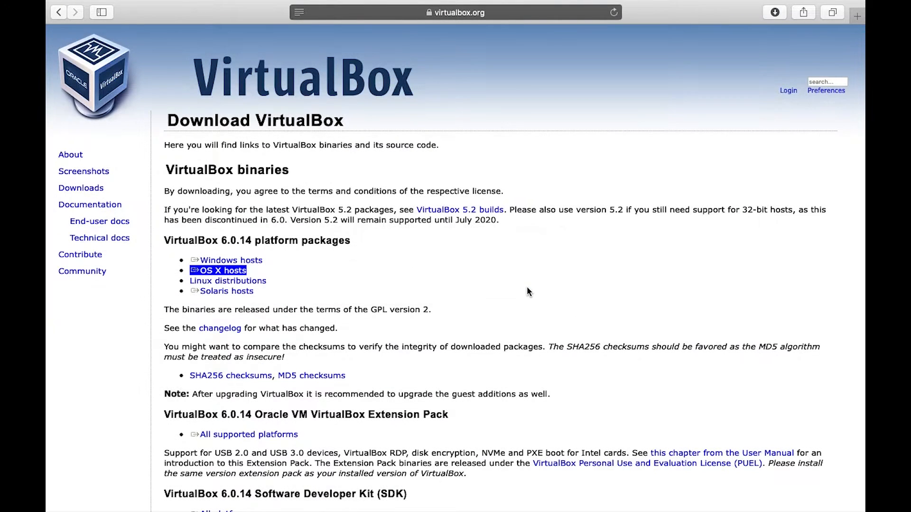
left_click(774, 14)
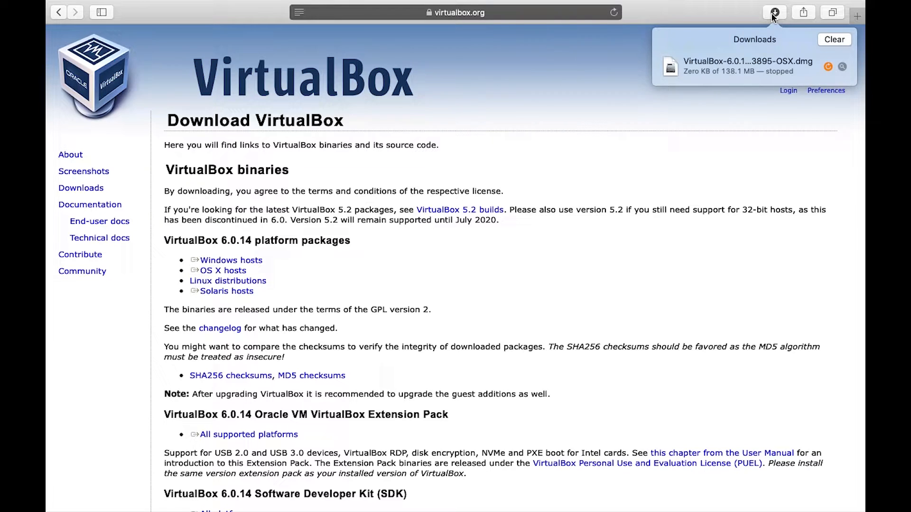
left_click(835, 41)
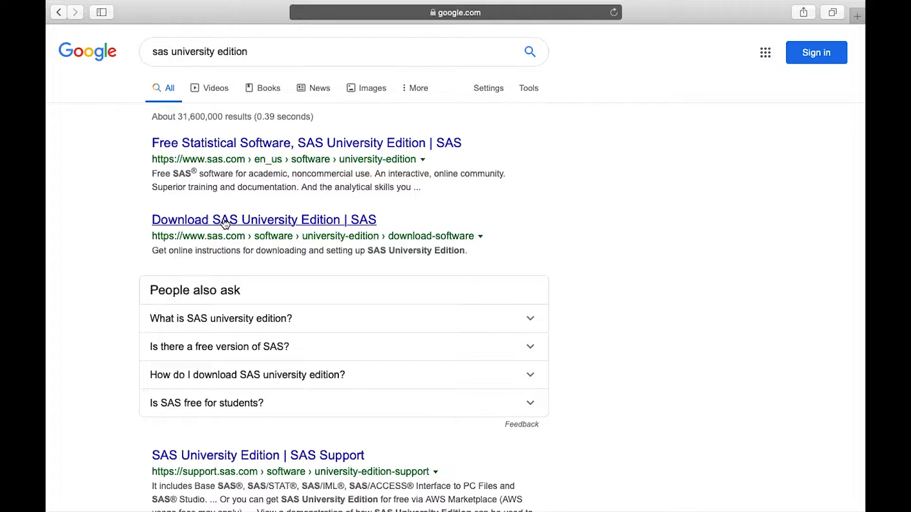
- Open the Download SAS University Edition page from the search results and request the software
left_click(225, 220)
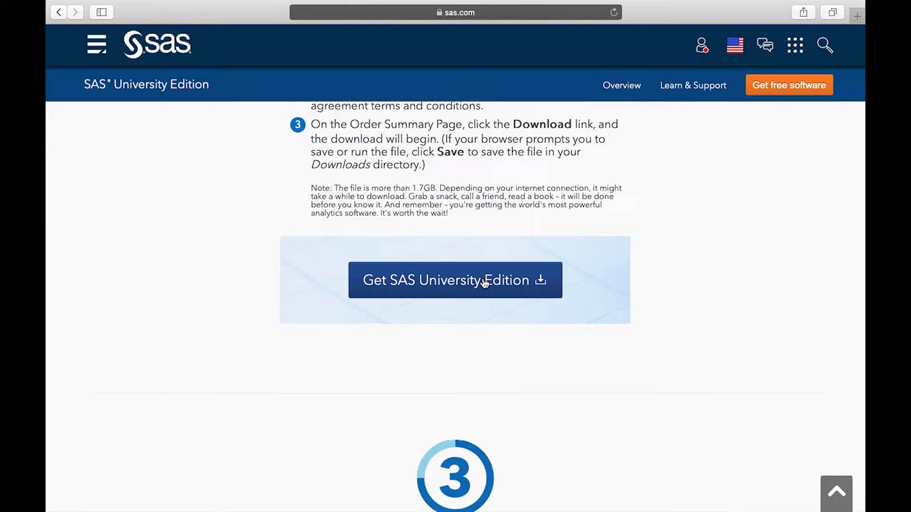
left_click(483, 280)
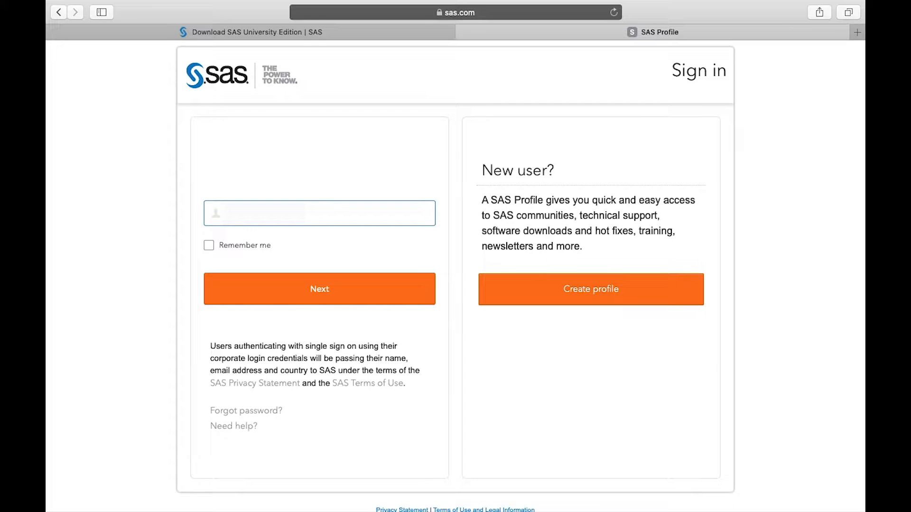
- Sign in to the SAS Profile by entering the account e-mail and the account password
type("com")
left_click(345, 295)
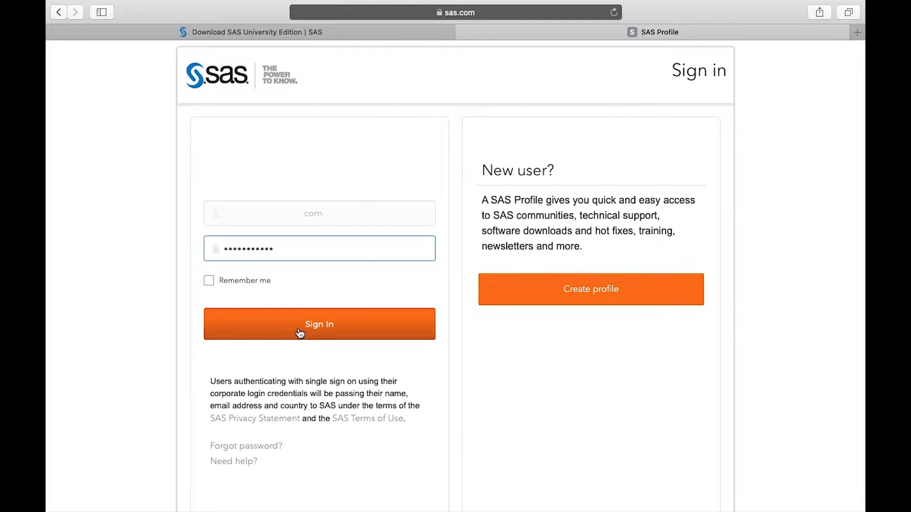
left_click(299, 331)
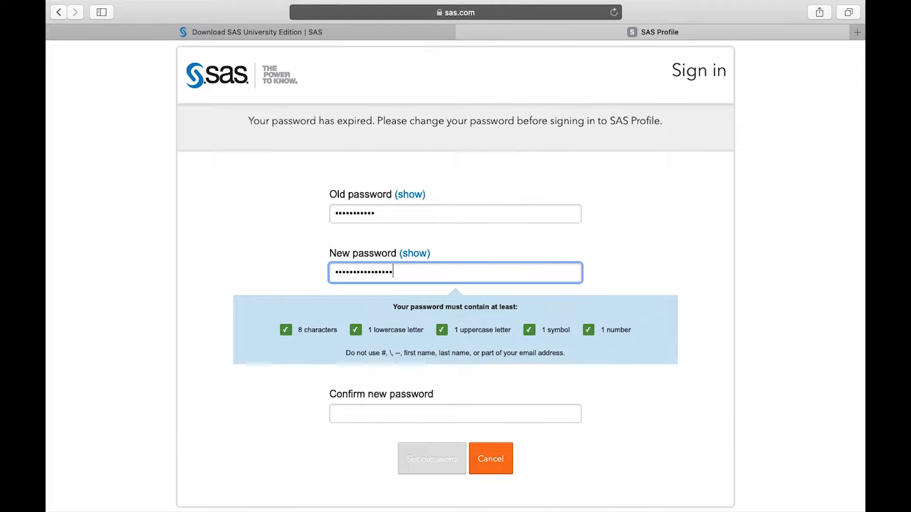
- Complete the new password for the SAS Profile, repeat it in the confirmation field and save it
key("Tab")
type("•••••••••••••••••")
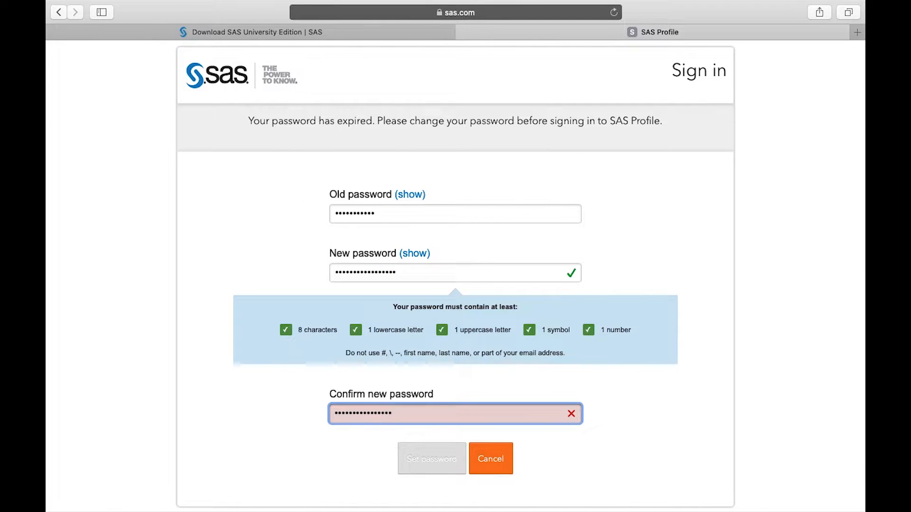
left_click(426, 456)
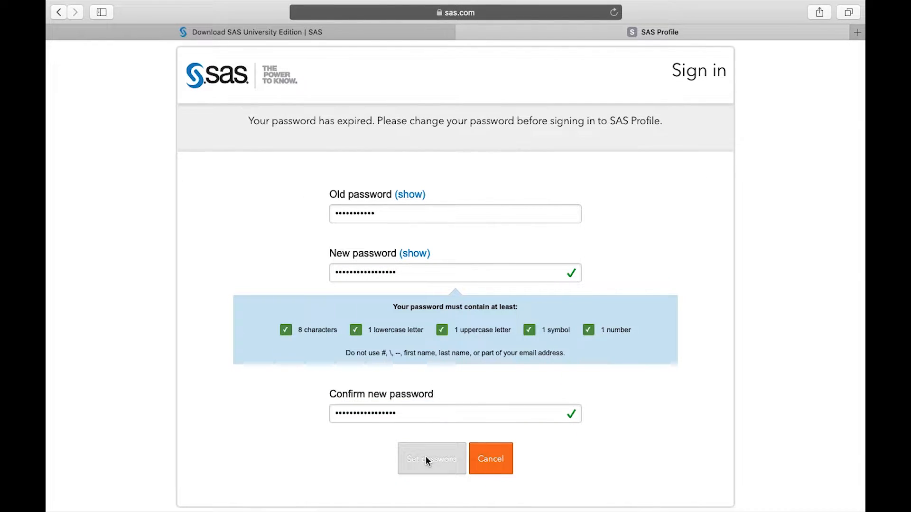
- Return to the SAS sign-in form and sign in with the account e-mail and the new account password
left_click(457, 192)
left_click(353, 287)
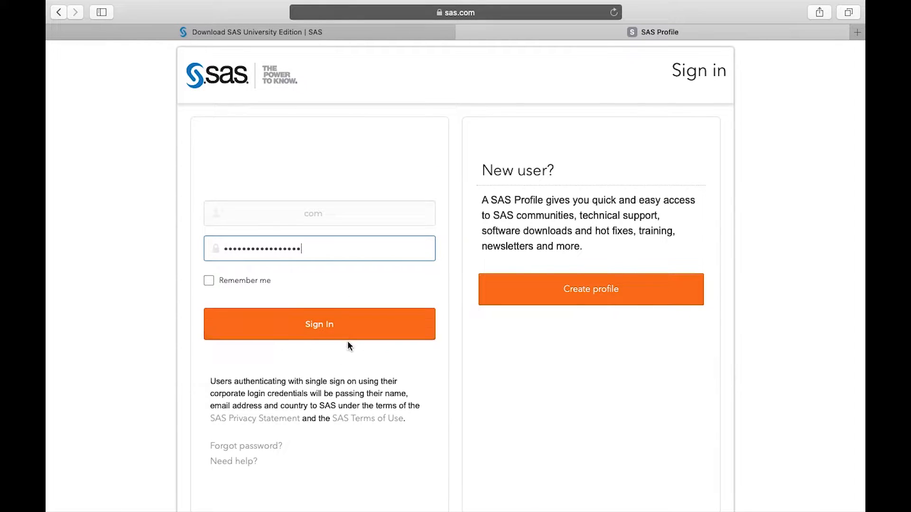
left_click(348, 326)
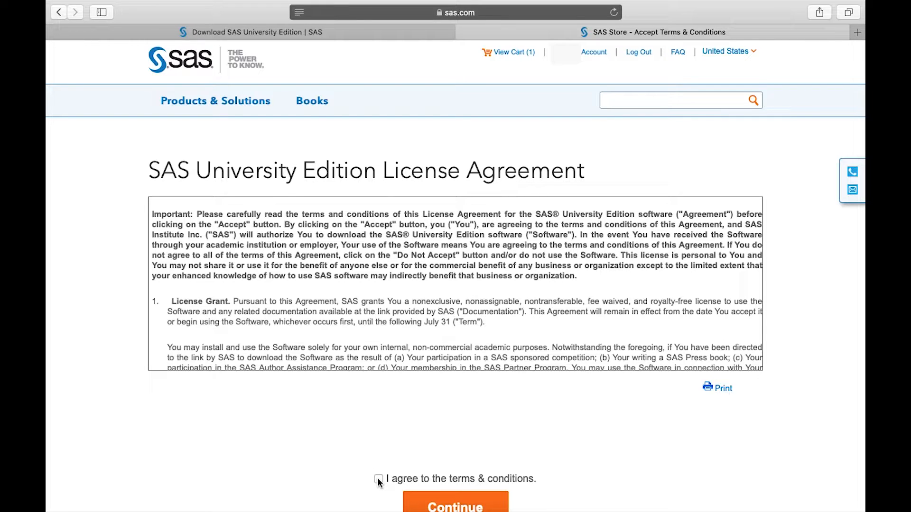
- Accept the SAS University Edition License Agreement terms and continue with the order
scroll(378, 482, "down", 1)
left_click(459, 473)
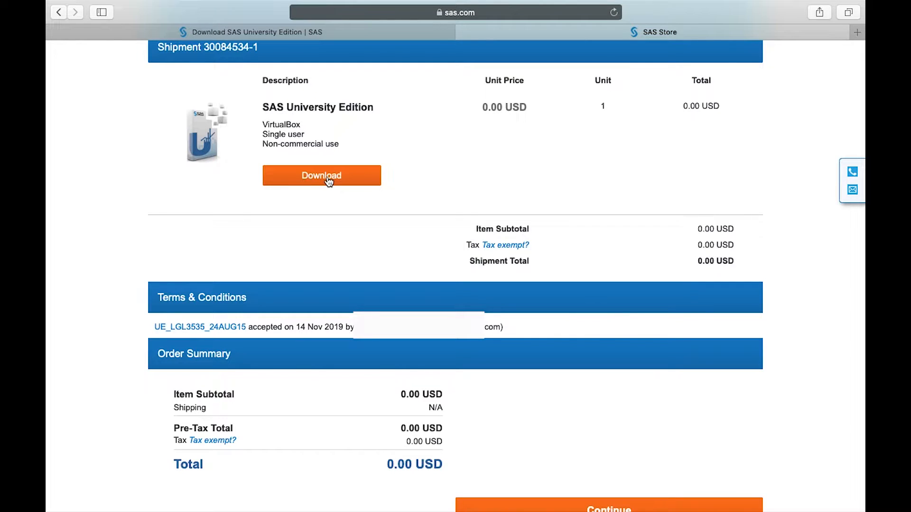
- Download the VirtualBox version of SAS University Edition, allowing downloads from support.sas.com, and check the download's progress
left_click(327, 178)
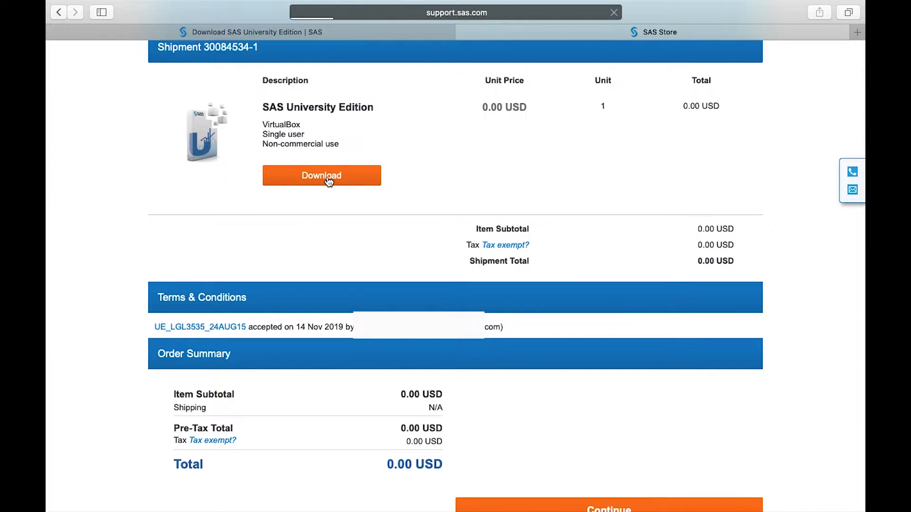
scroll(596, 423, "down", 3)
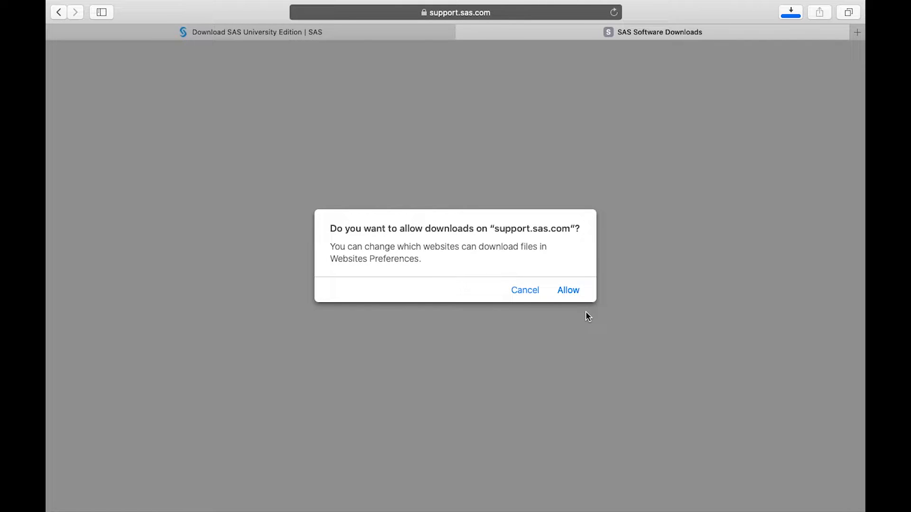
left_click(569, 290)
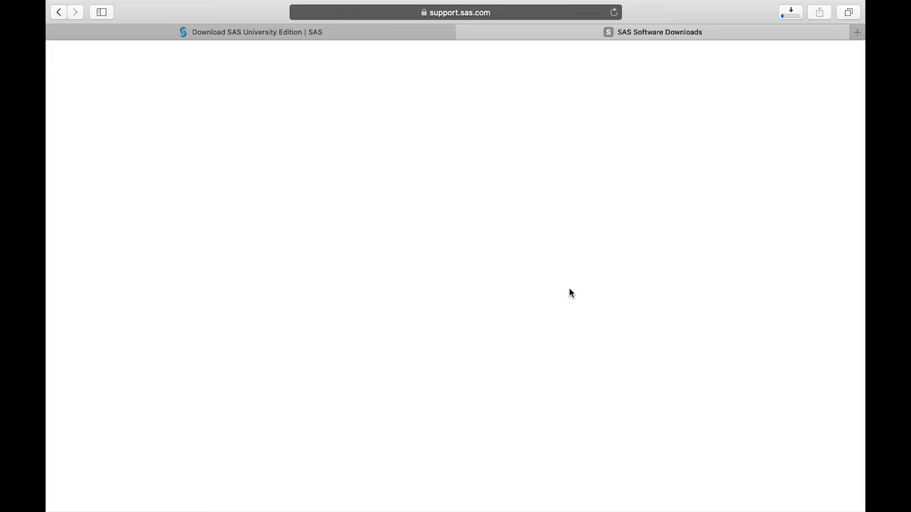
left_click(788, 15)
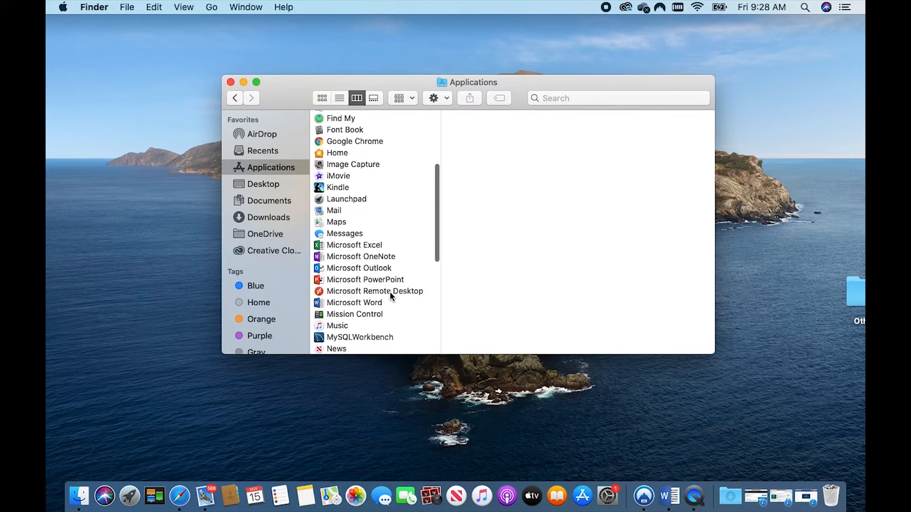
- Launch VirtualBox from the Applications folder in Finder
scroll(390, 297, "down", 5)
scroll(390, 298, "down", 3)
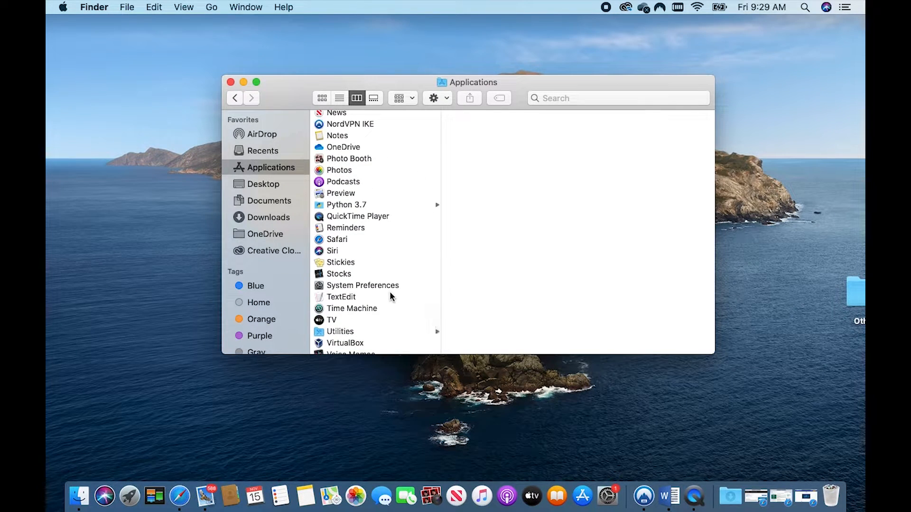
scroll(391, 297, "down", 2)
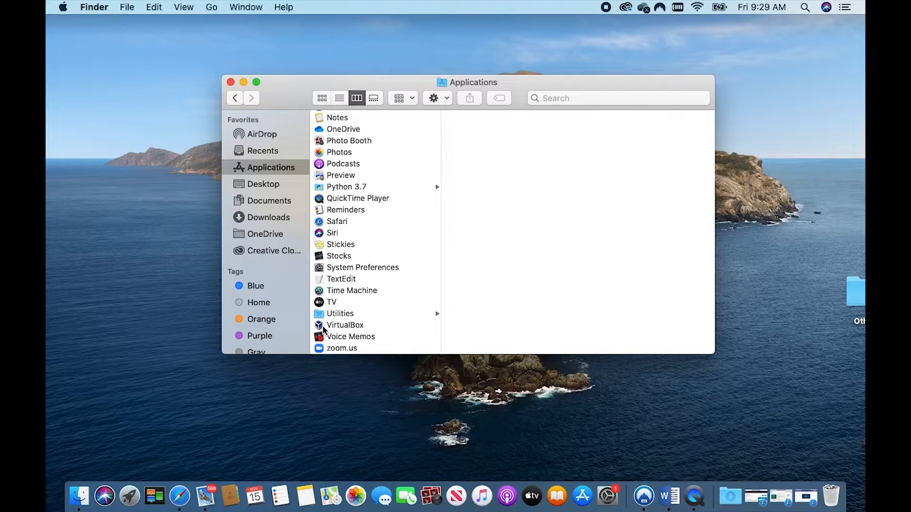
double_click(323, 328)
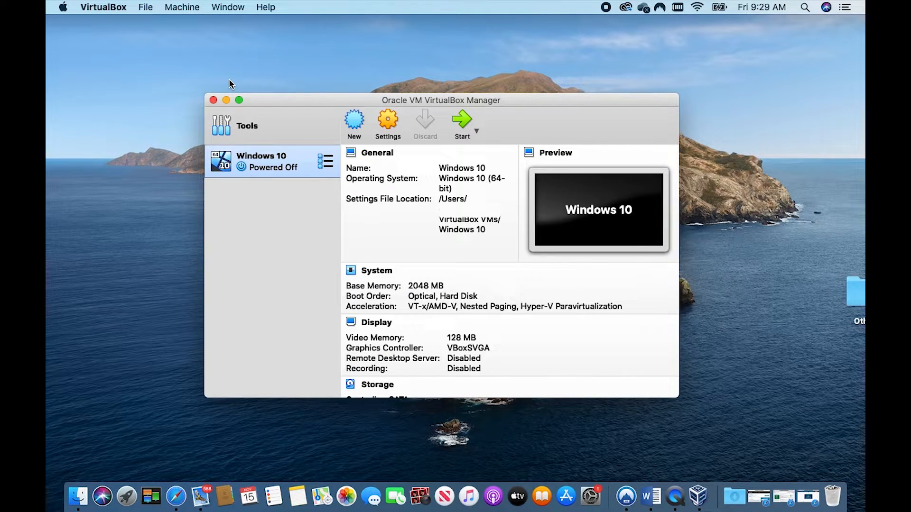
- Choose unvbasicvapp__9411015__ova__en__sp0__1.ova from Downloads as the appliance to import and try to import it
left_click(147, 8)
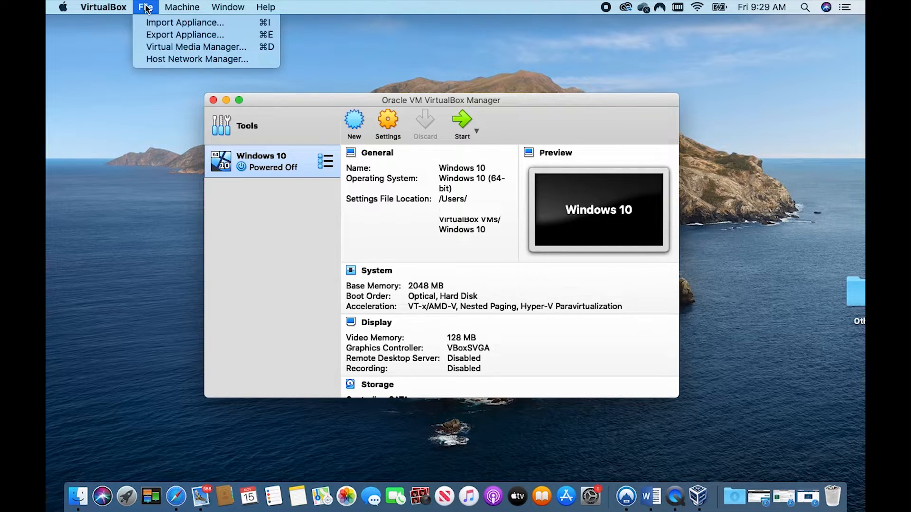
left_click(169, 22)
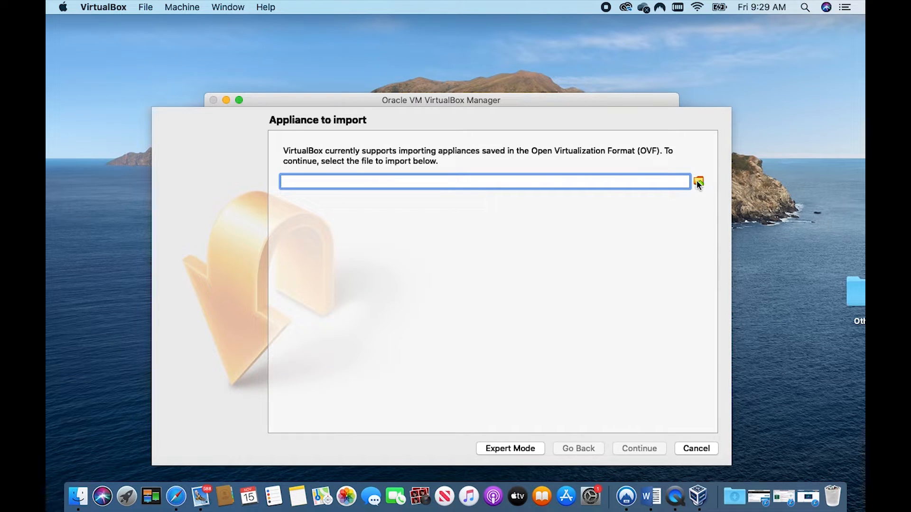
left_click(698, 182)
left_click(312, 316)
left_click(667, 380)
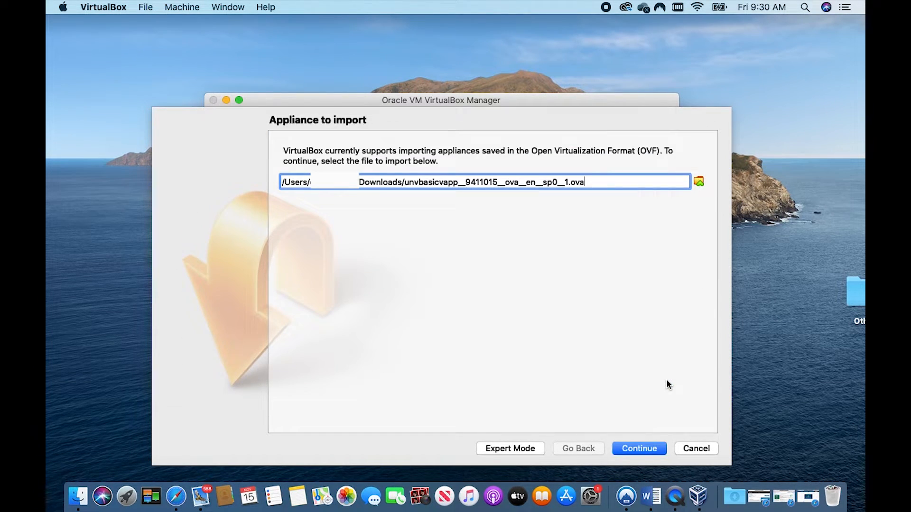
left_click(643, 449)
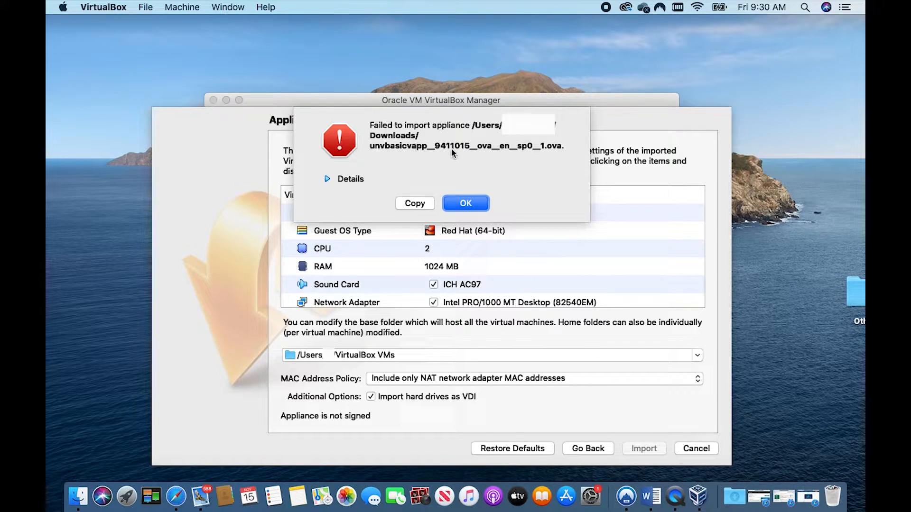
- Examine the details of the appliance import error and dismiss the message
left_click(327, 179)
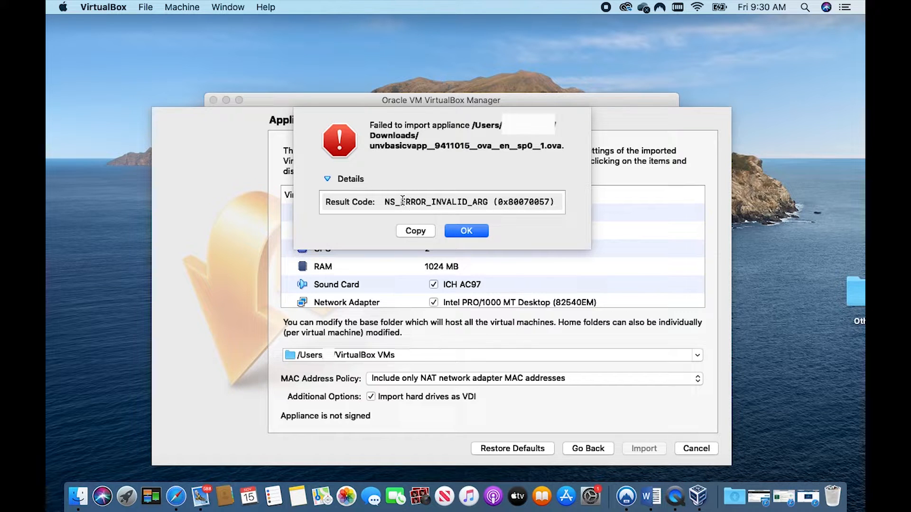
left_click(466, 231)
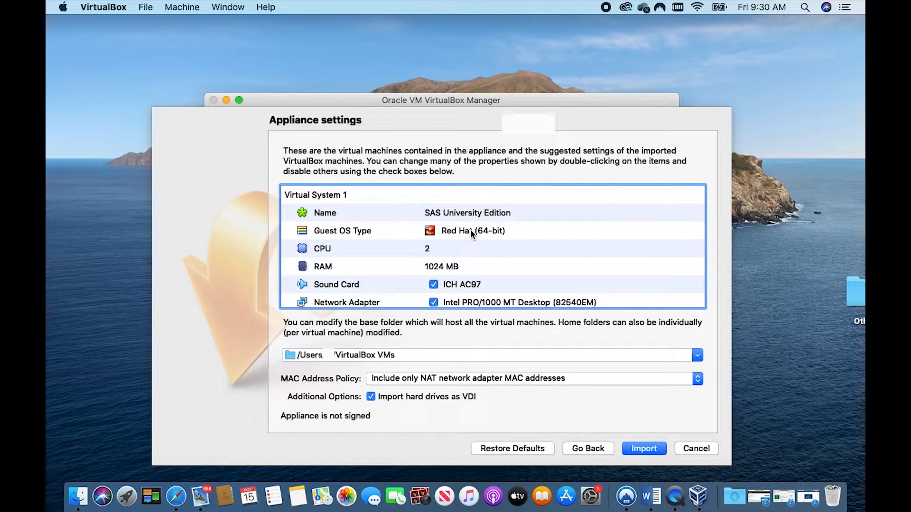
- Re-enter the base folder path to the VirtualBox VMs folder under the user's home directory and import the SAS University Edition appliance
key("Tab")
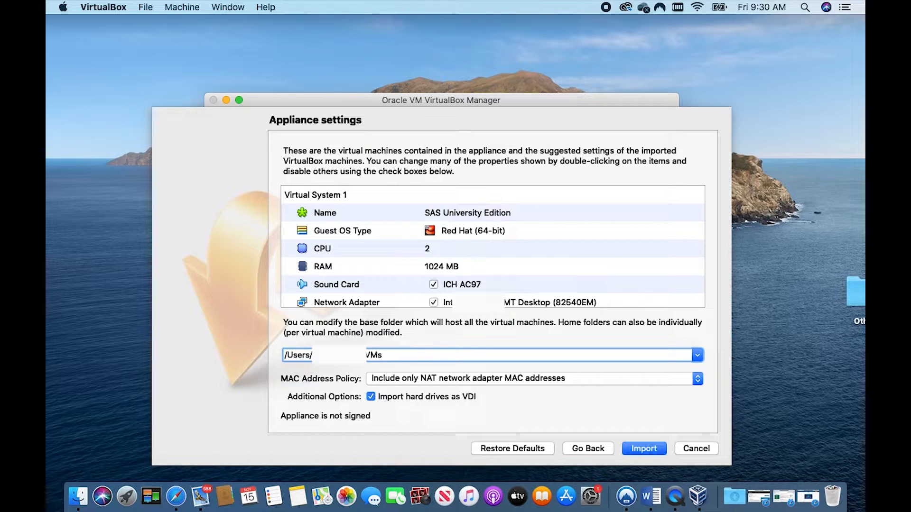
type("xxx")
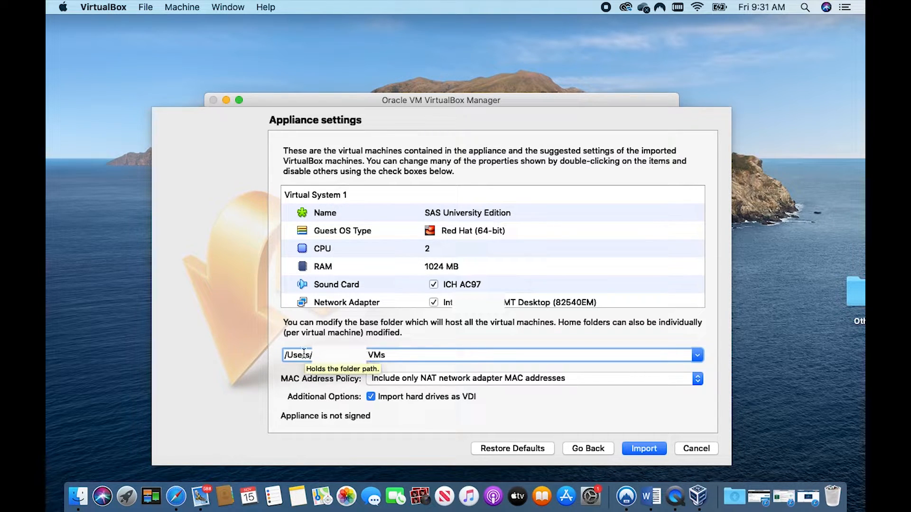
type("xxxxxx")
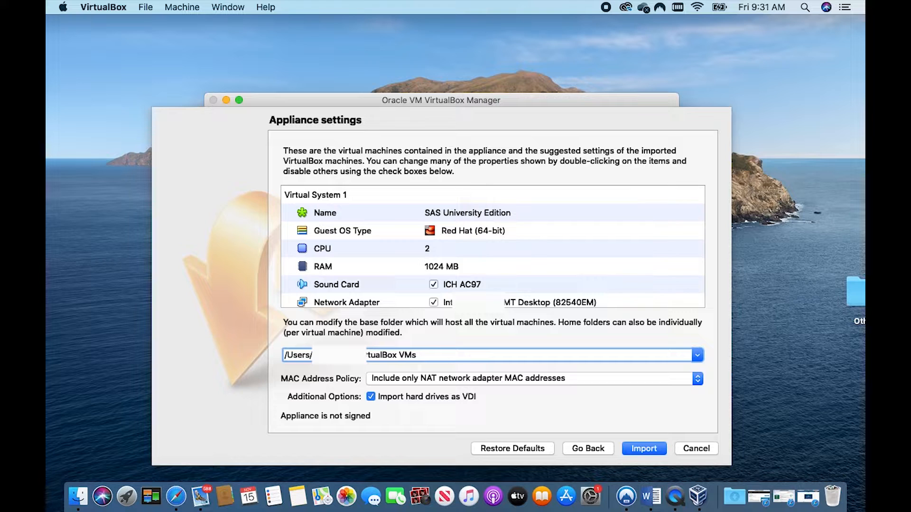
scroll(560, 266, "down", 3)
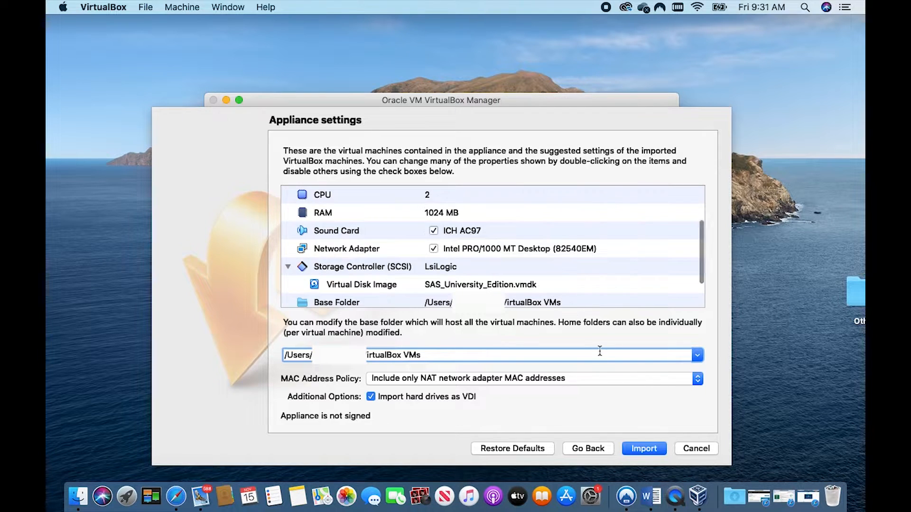
left_click(645, 449)
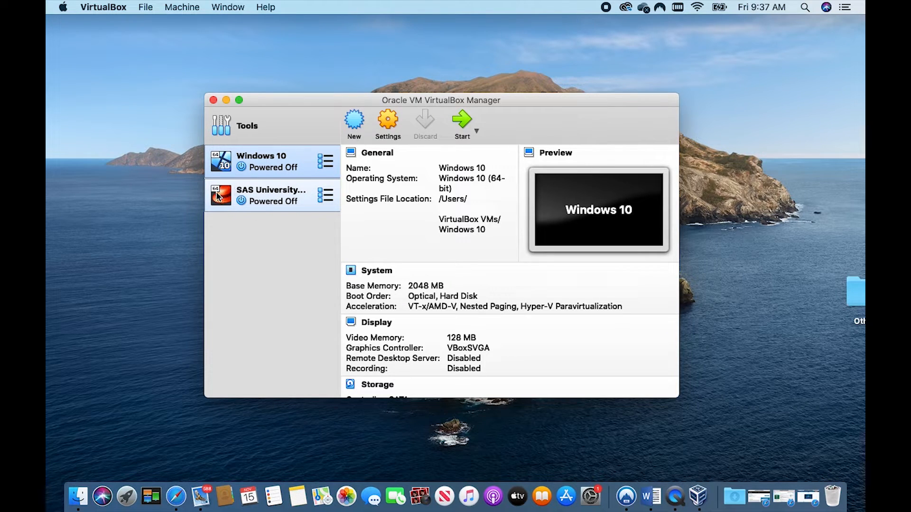
- Open the Shared Folders settings of the SAS University Edition virtual machine
left_click(271, 192)
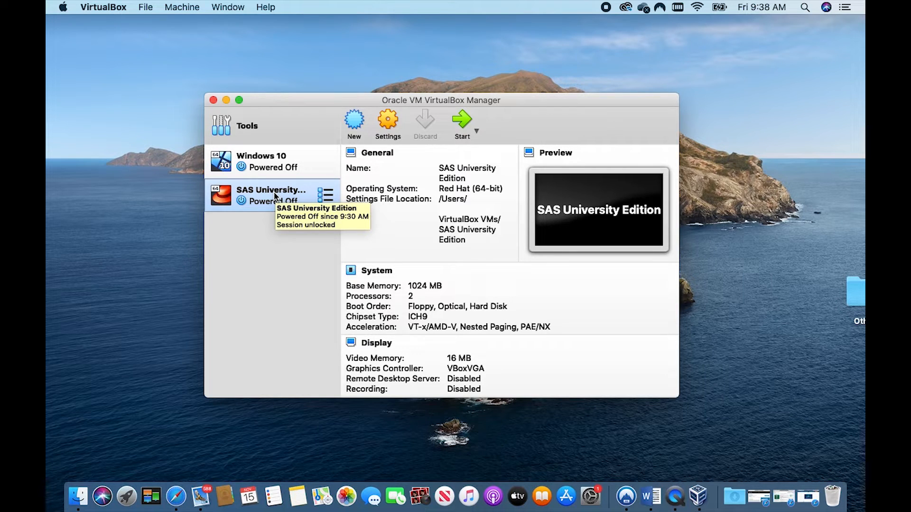
left_click(388, 121)
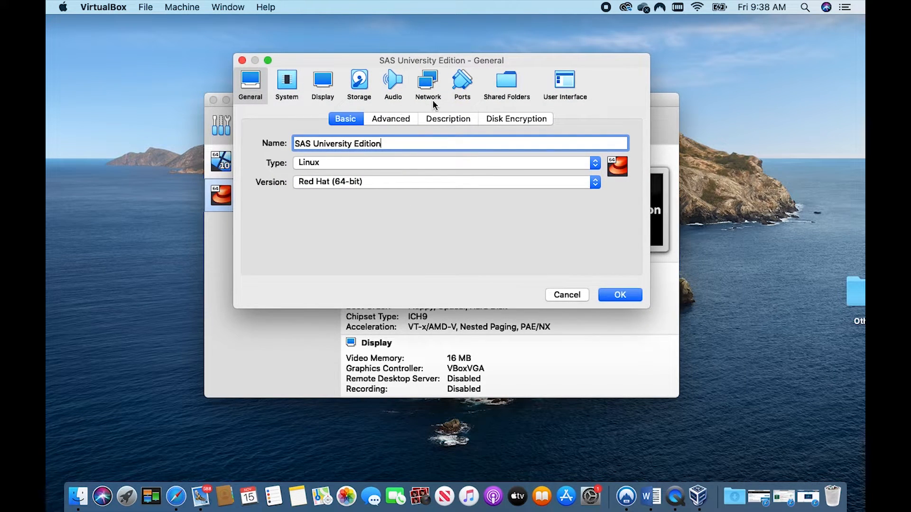
left_click(504, 84)
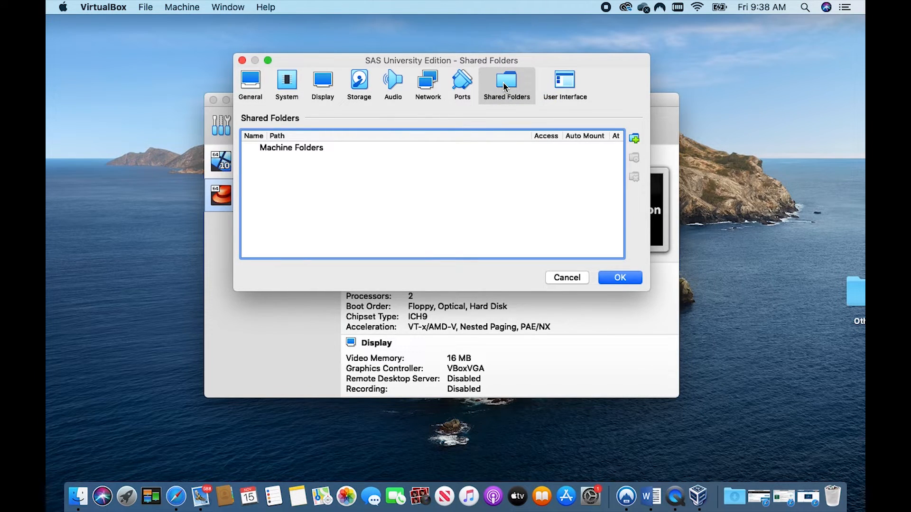
- Add a shared folder to the virtual machine, choosing Myfolders inside the SASUniversityEdition folder on the Desktop as its path
left_click(635, 139)
left_click(528, 128)
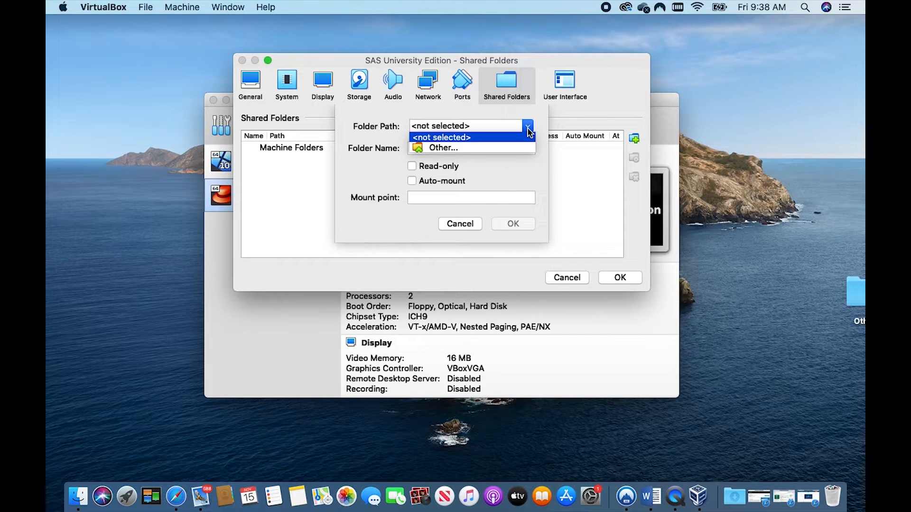
left_click(411, 150)
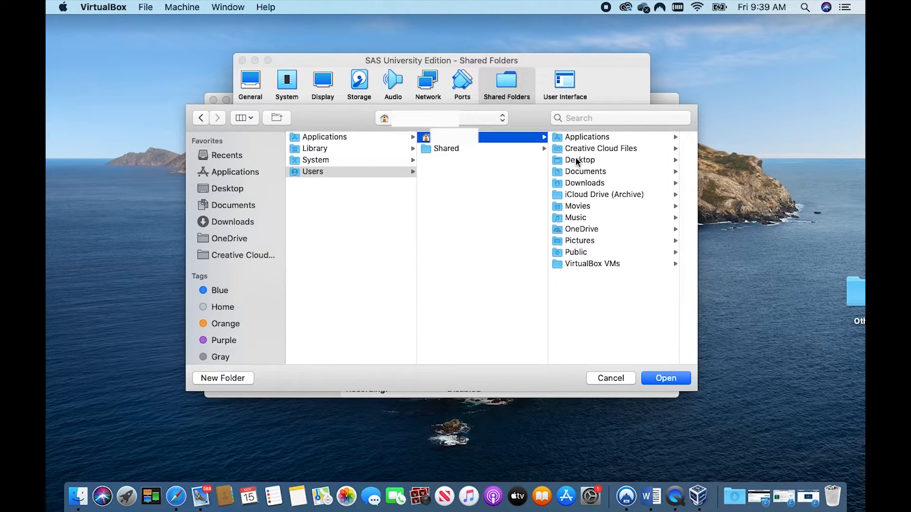
left_click(562, 161)
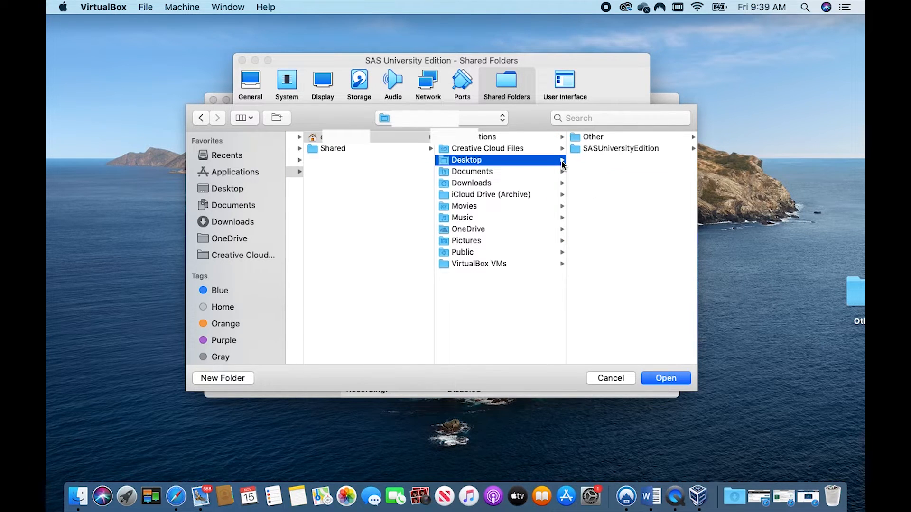
left_click(580, 148)
left_click(591, 137)
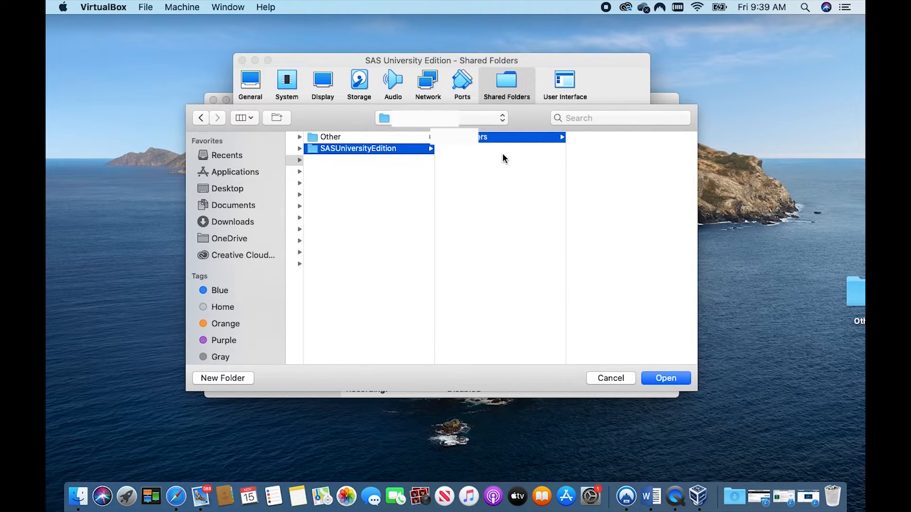
left_click(666, 378)
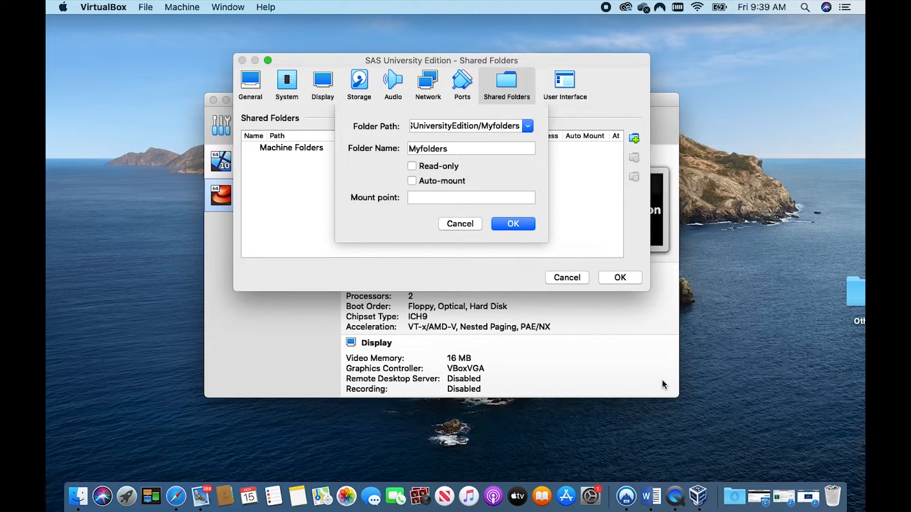
- Turn on Auto-mount for the Myfolders shared folder and save the virtual machine's settings
left_click(412, 182)
left_click(516, 223)
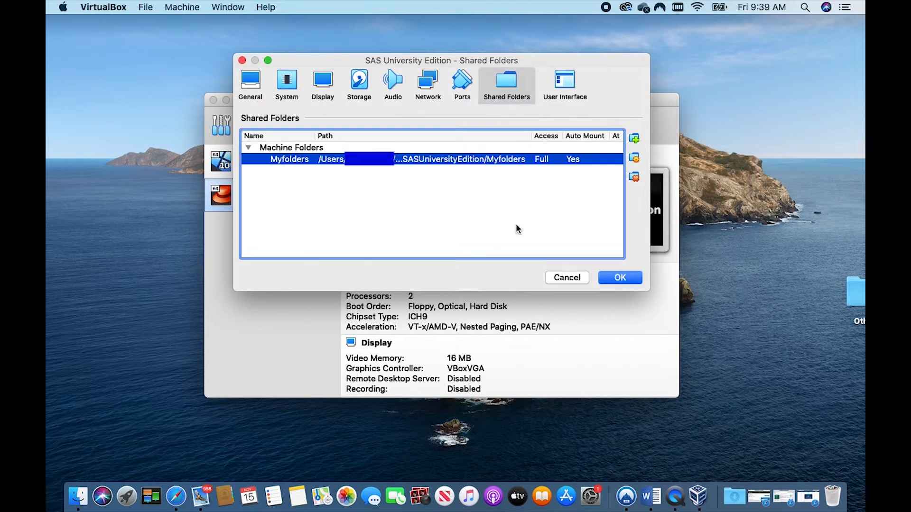
left_click(620, 278)
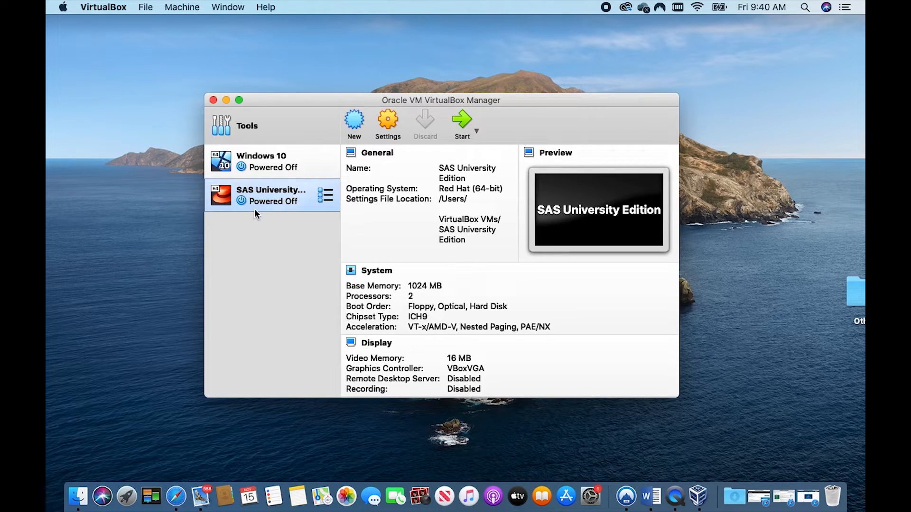
- Start the SAS University Edition virtual machine and view its welcome window in full screen, returning it to normal size
left_click(465, 127)
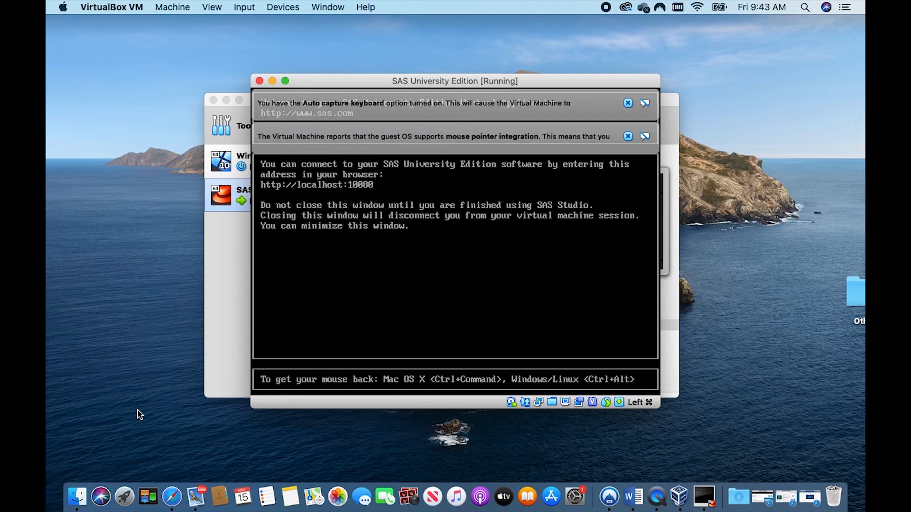
left_click(286, 80)
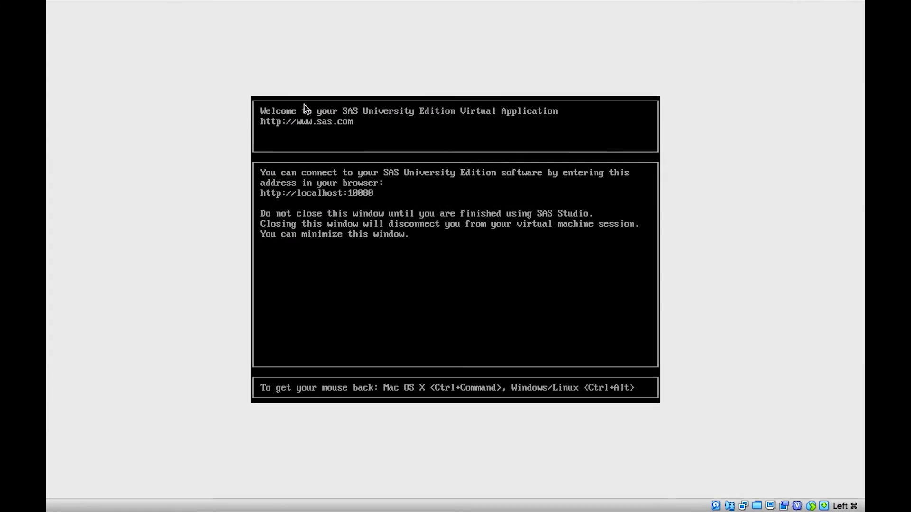
mouse_move(80, 22)
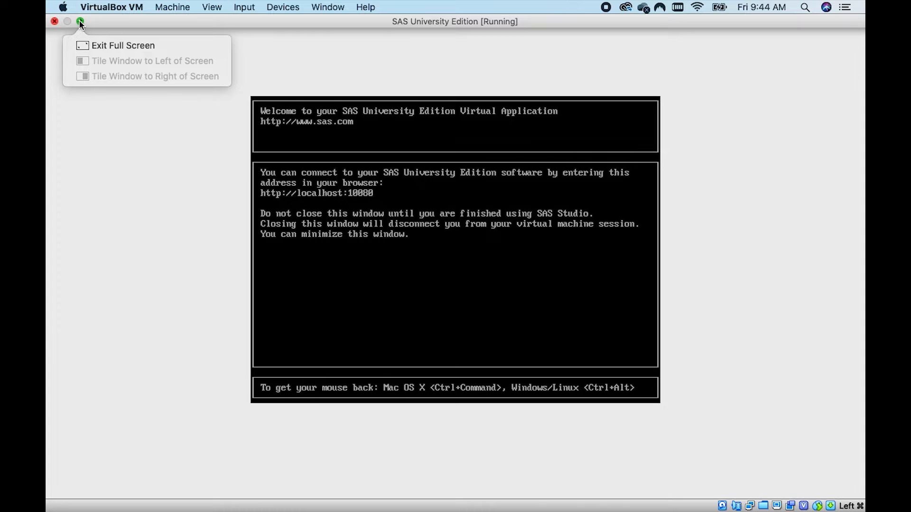
left_click(87, 46)
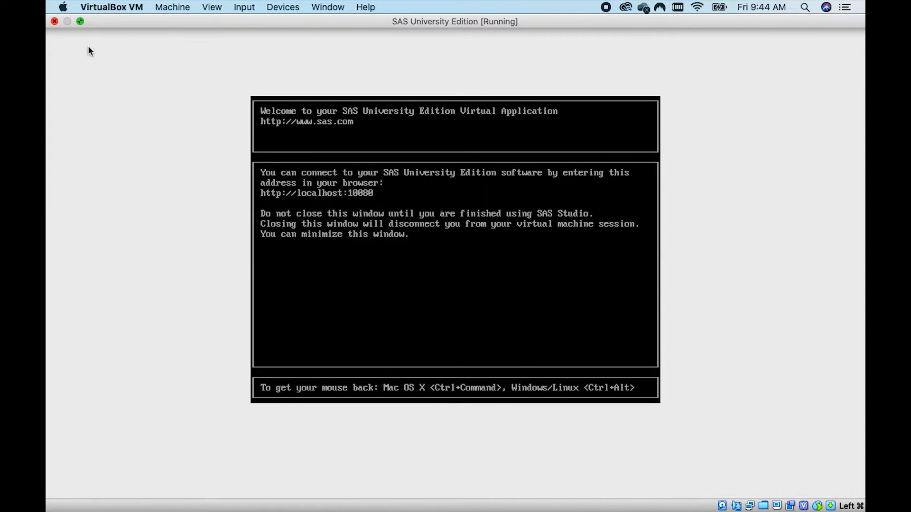
left_click(323, 289)
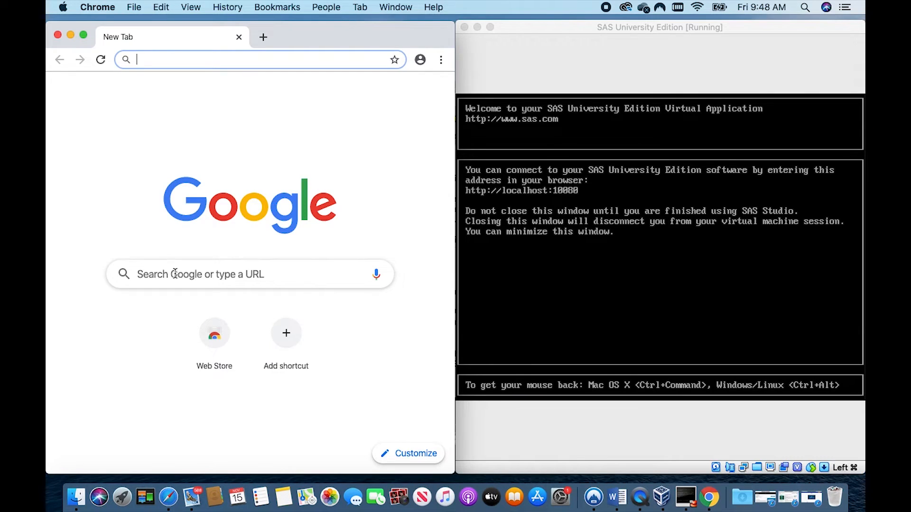
type("htt")
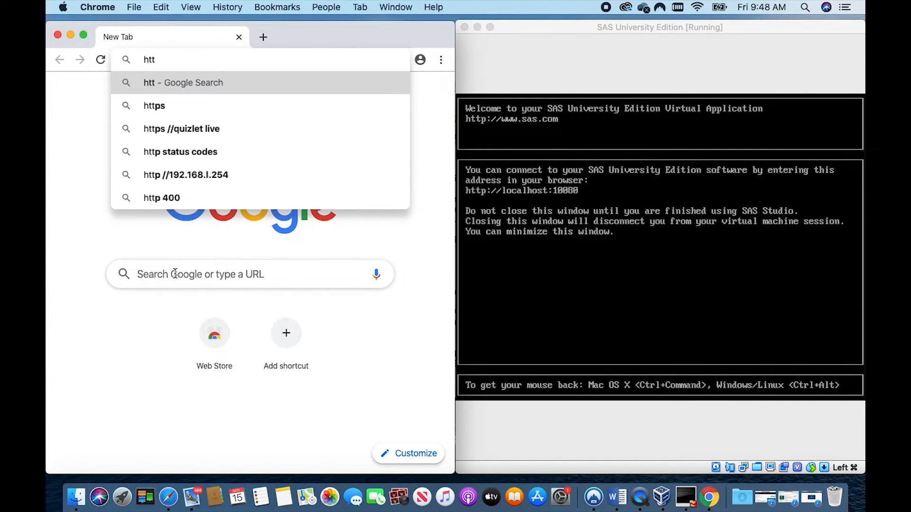
type("p://localhost:1008")
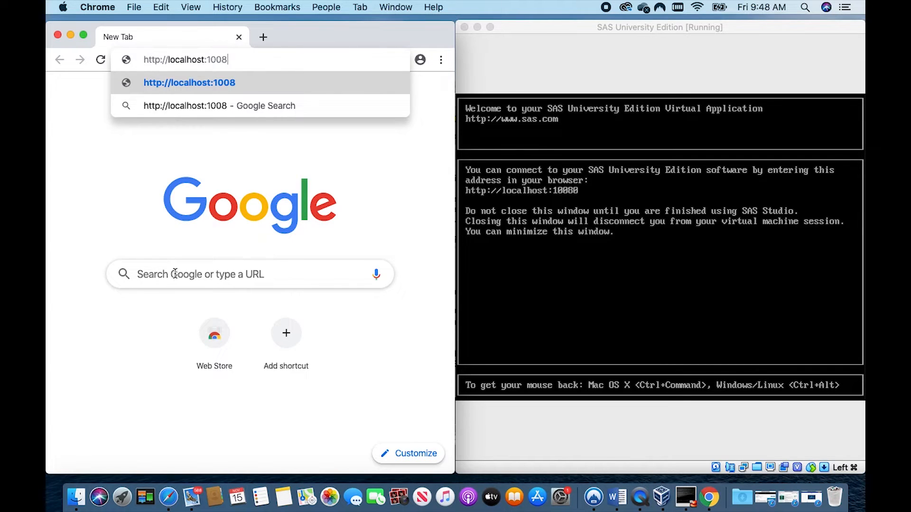
type("0")
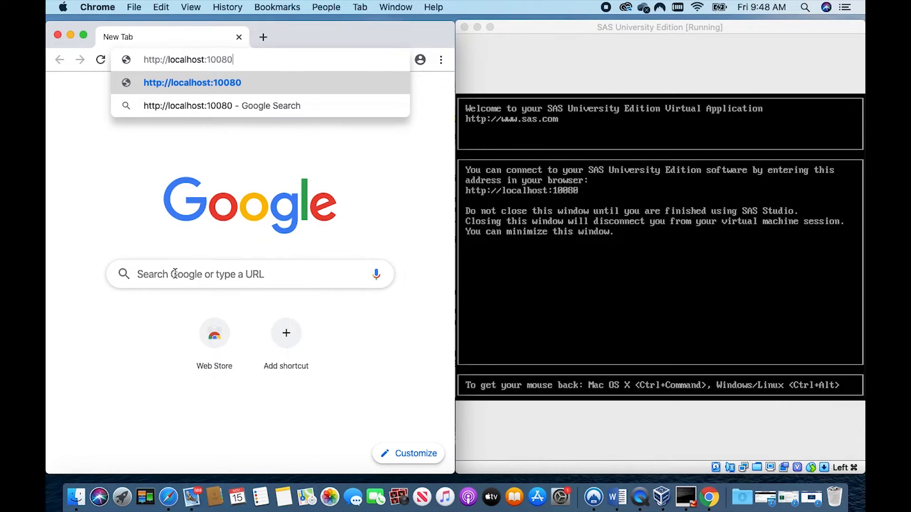
key("Return")
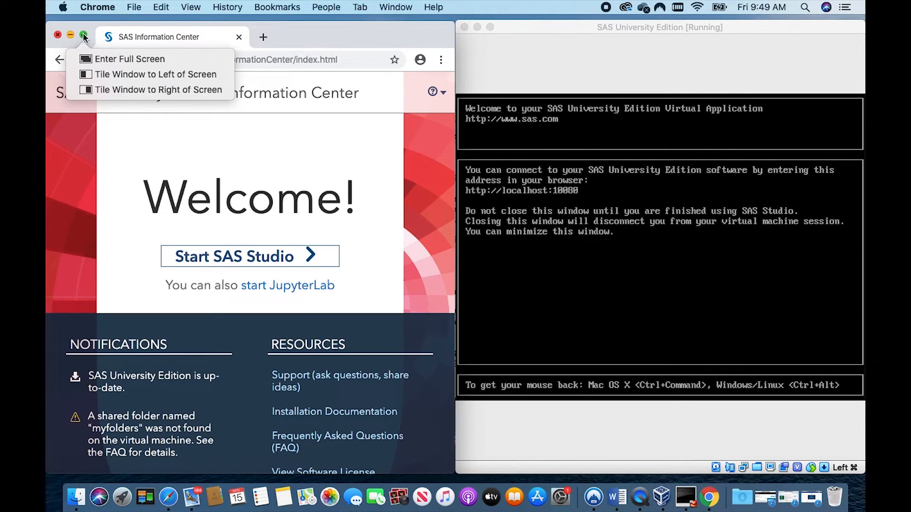
- Enlarge the browser to full screen, start SAS Studio from the Information Center and look inside My Folders
left_click(84, 37)
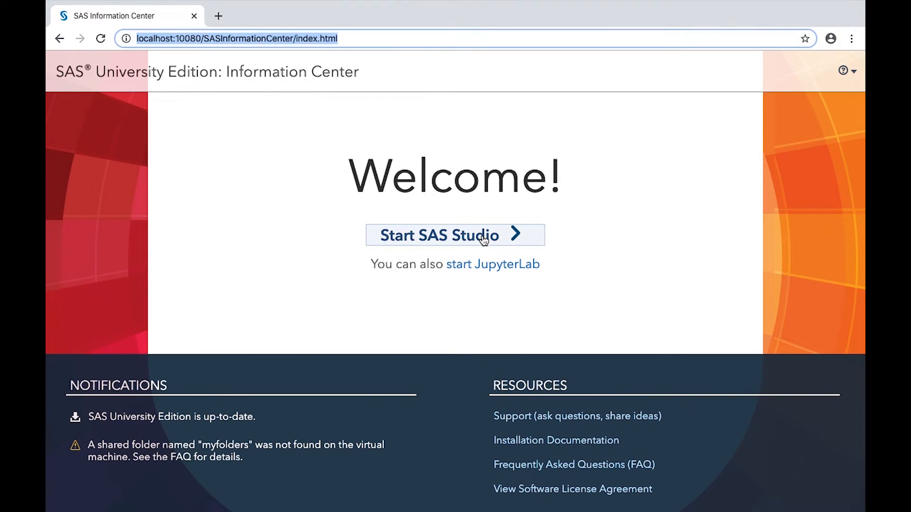
left_click(483, 239)
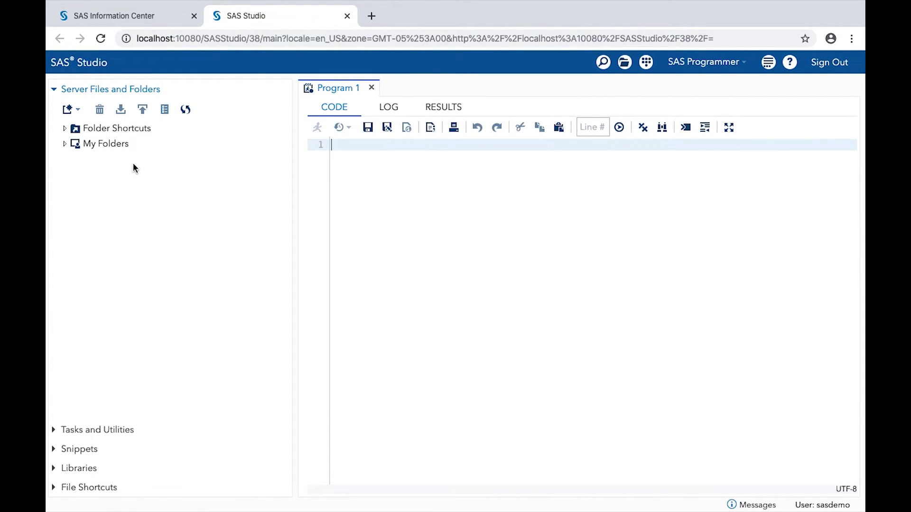
left_click(64, 143)
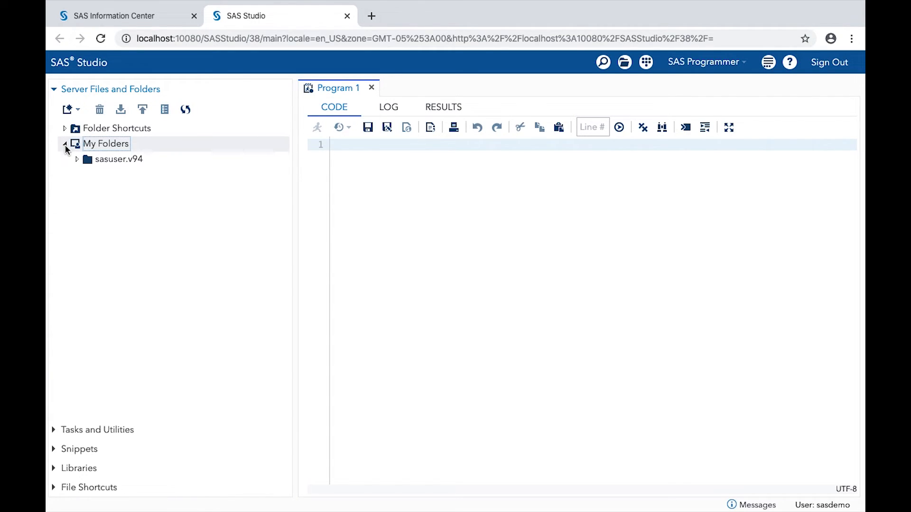
left_click(65, 144)
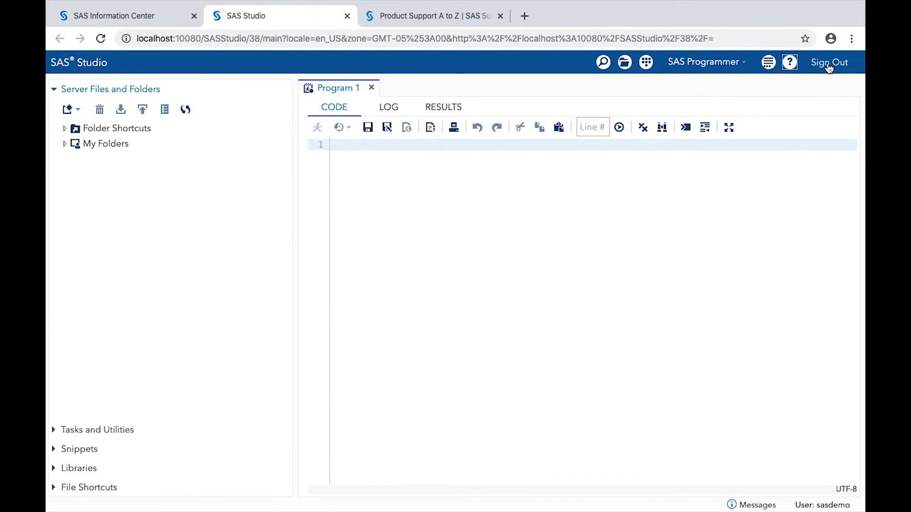
- Sign out of SAS Studio, accepting the loss of unsaved changes
left_click(829, 67)
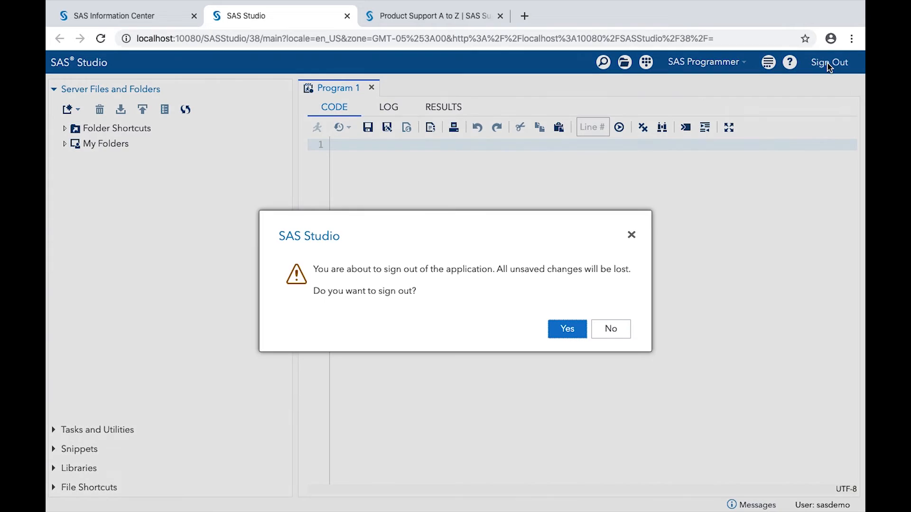
left_click(566, 329)
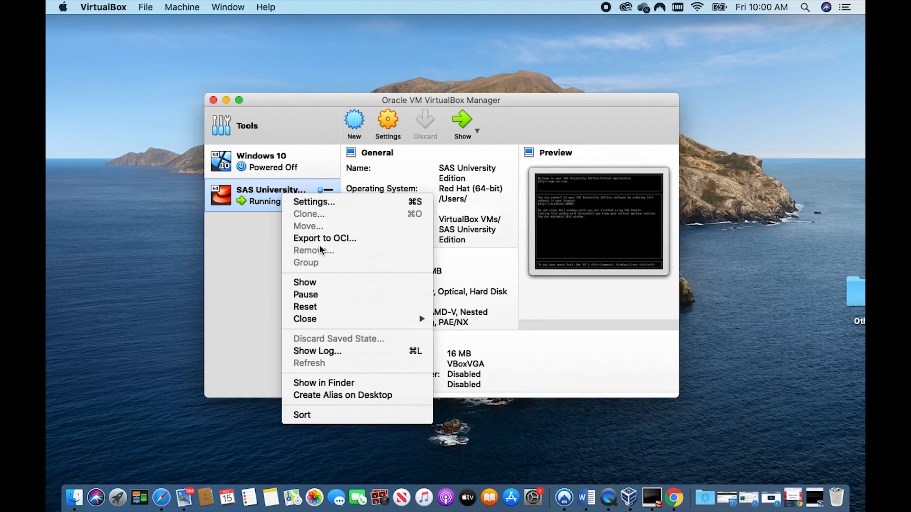
- Switch to VirtualBox Manager and power off the SAS University Edition virtual machine
mouse_move(313, 321)
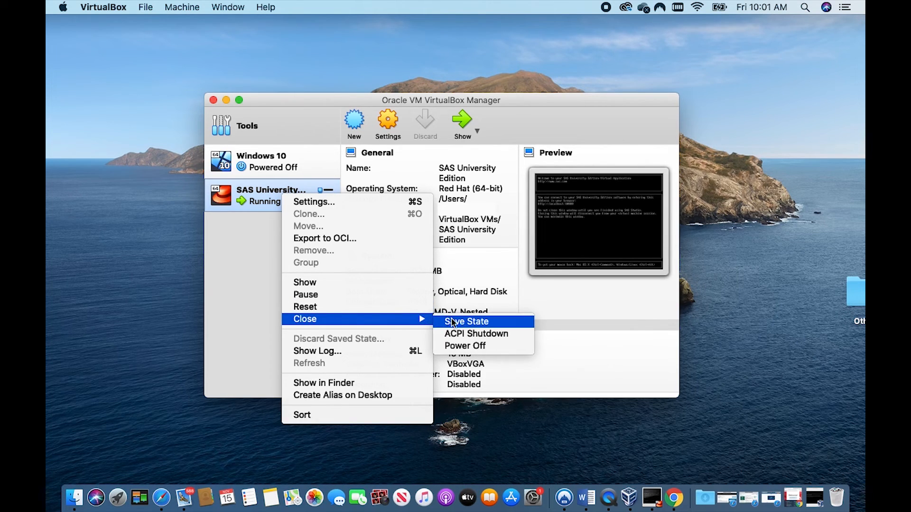
left_click(473, 347)
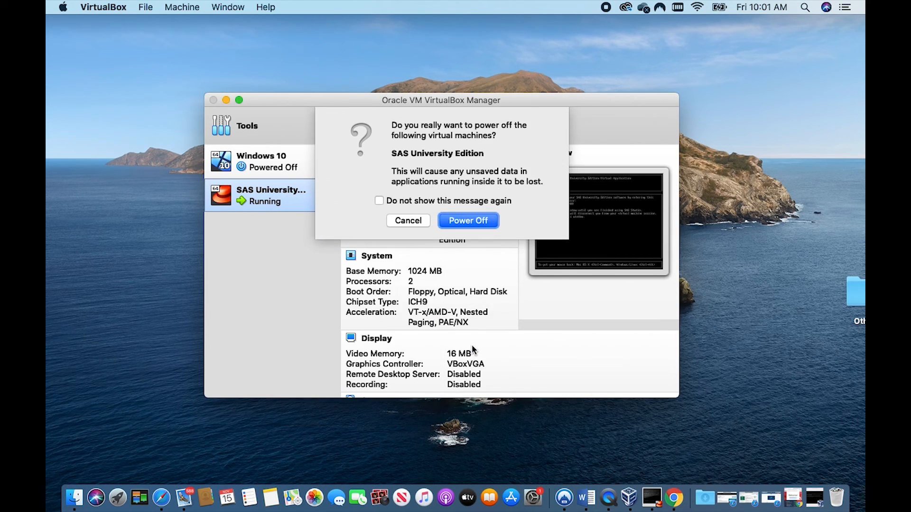
left_click(476, 221)
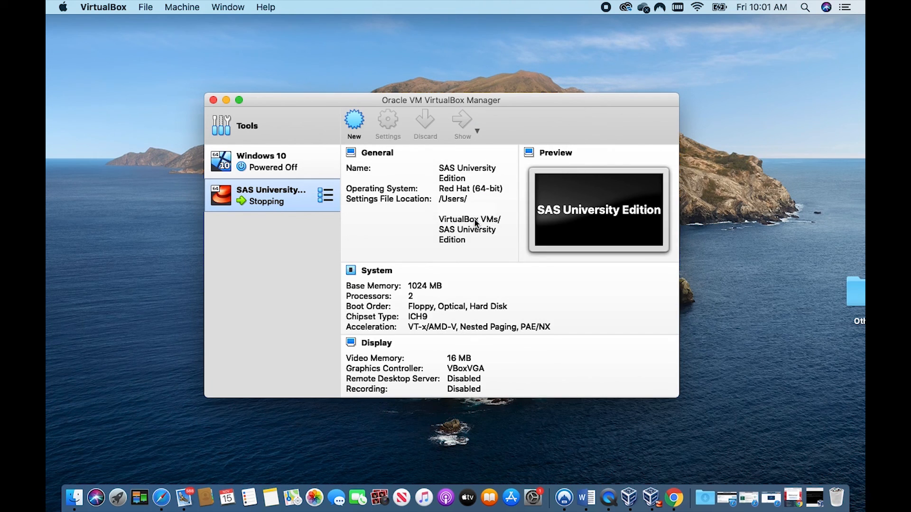